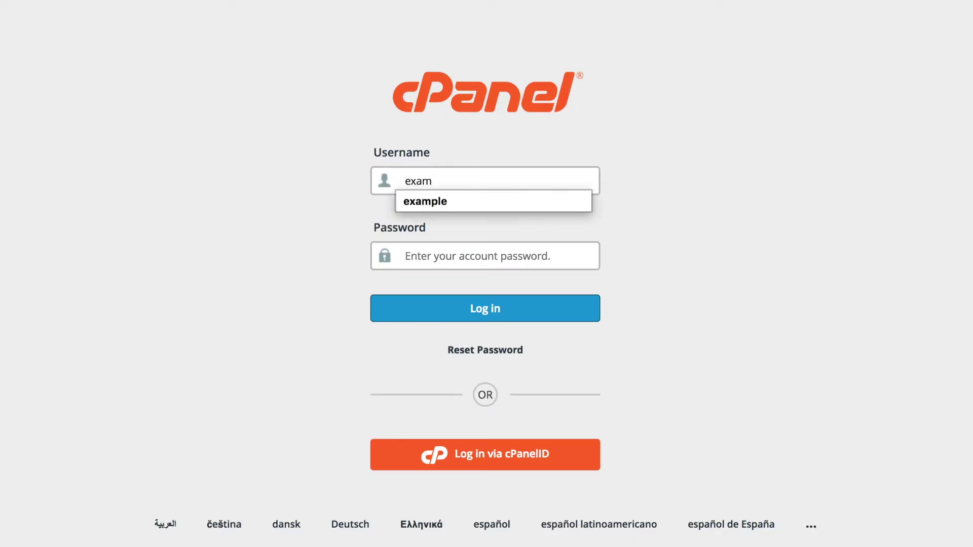
# Enter the account password on the cPanel login page and log in.
pyautogui.press('Tab')
pyautogui.write('********')
pyautogui.click(481, 311)
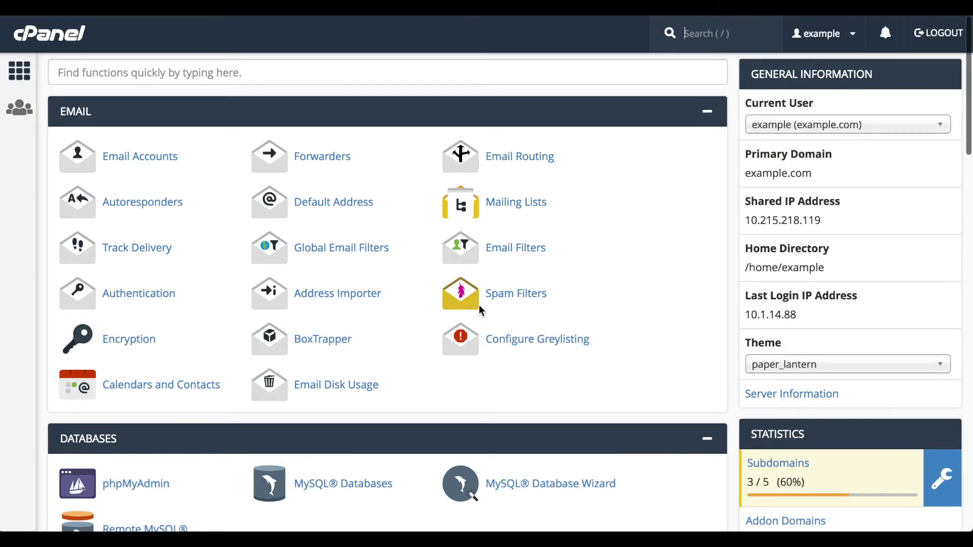
# Create a new database named database1 with the MySQL Database Wizard.
pyautogui.scroll(-4, 480, 309)
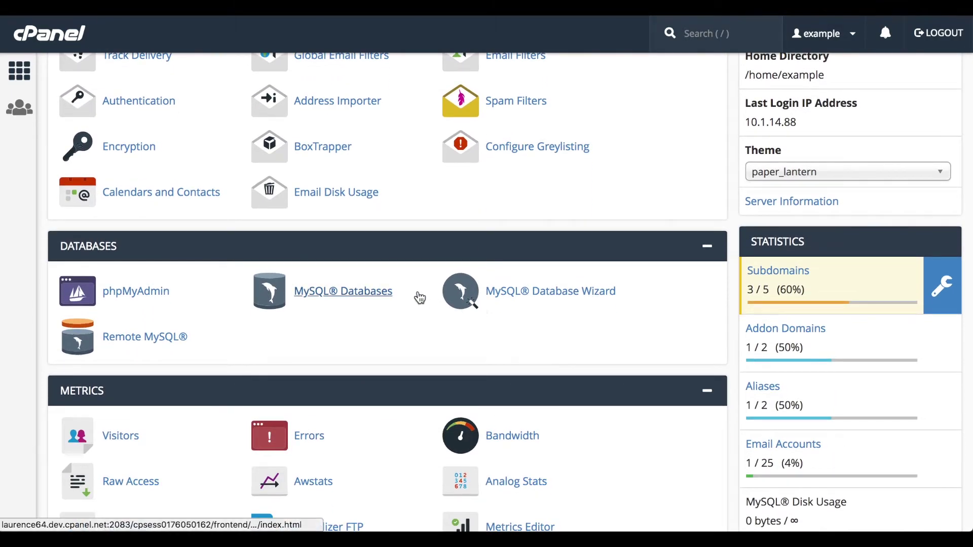
pyautogui.click(532, 301)
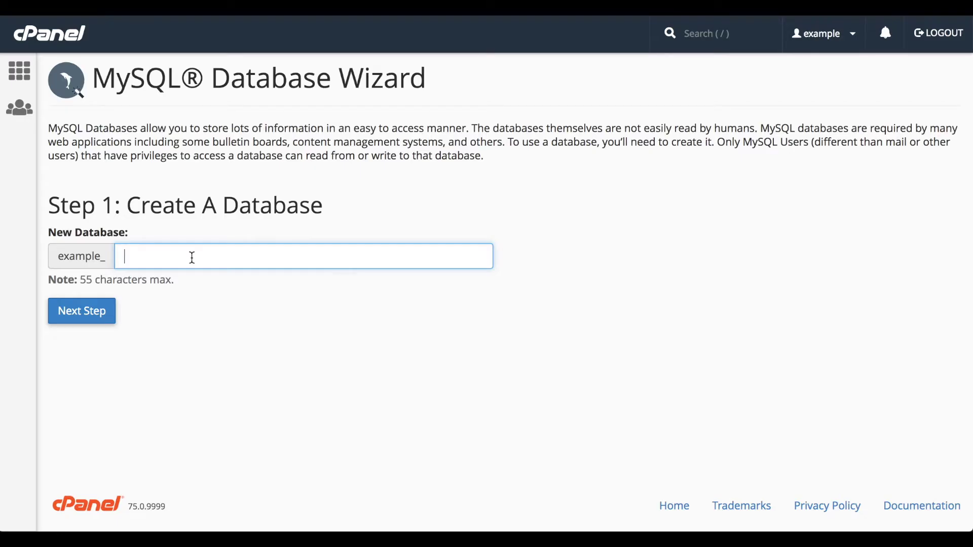
pyautogui.write('database1')
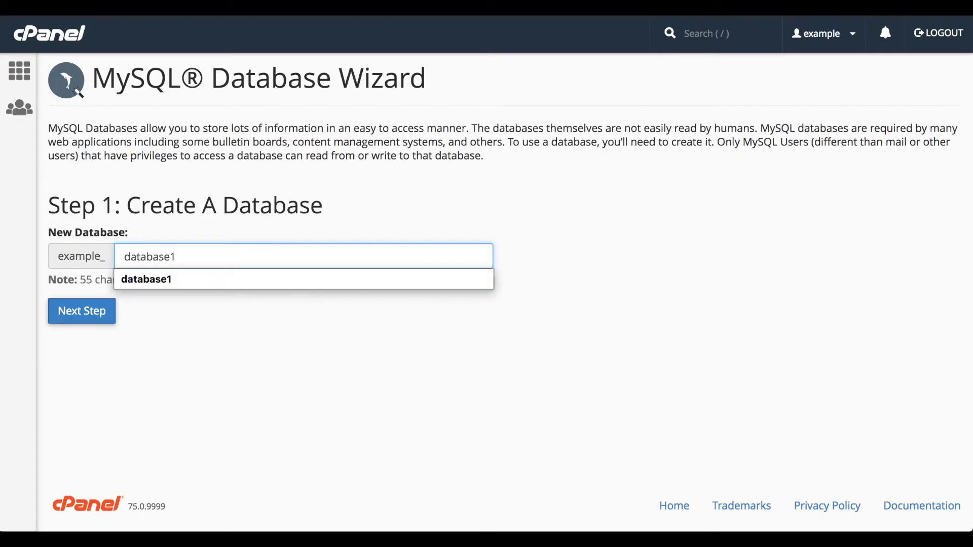
pyautogui.click(94, 318)
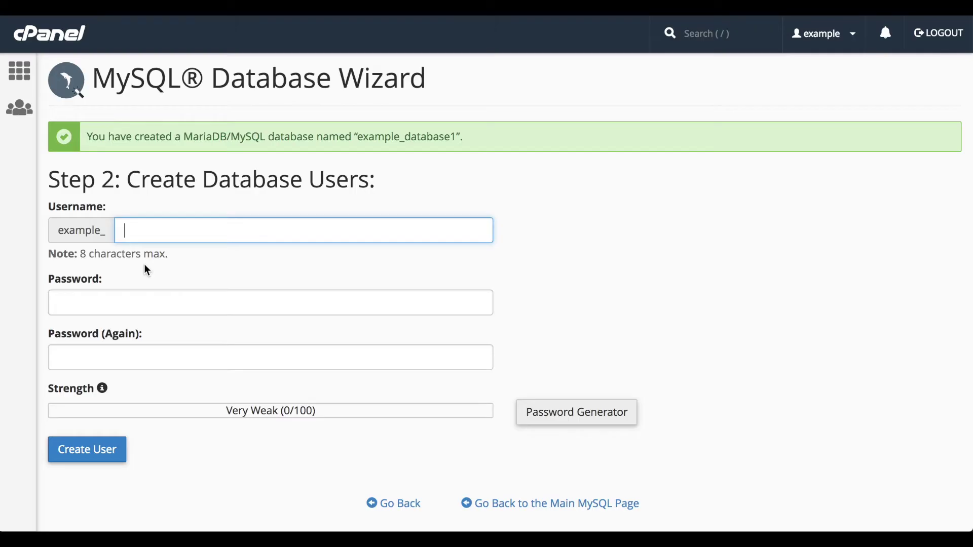
# Enter 'user' as the database username and type the password in both fields.
pyautogui.click(181, 231)
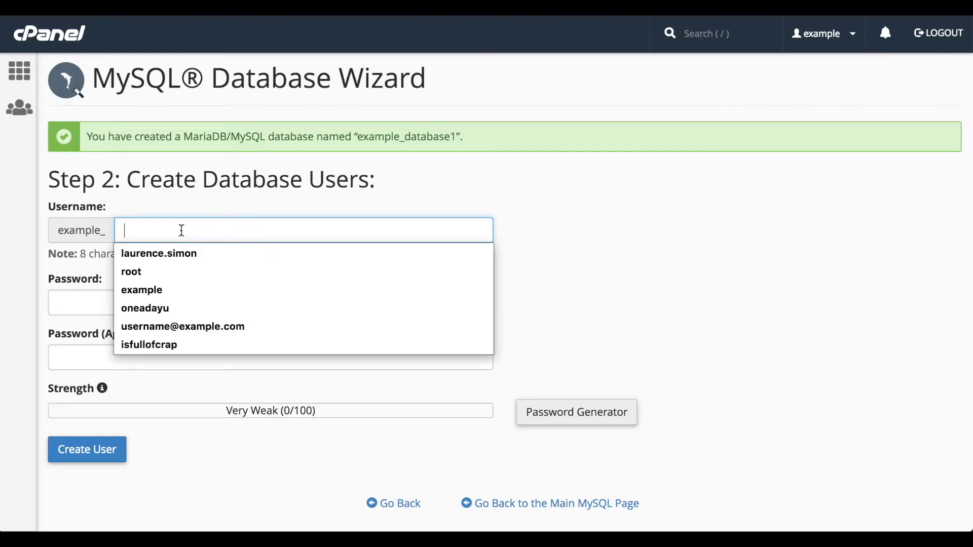
pyautogui.write('user')
pyautogui.click(208, 300)
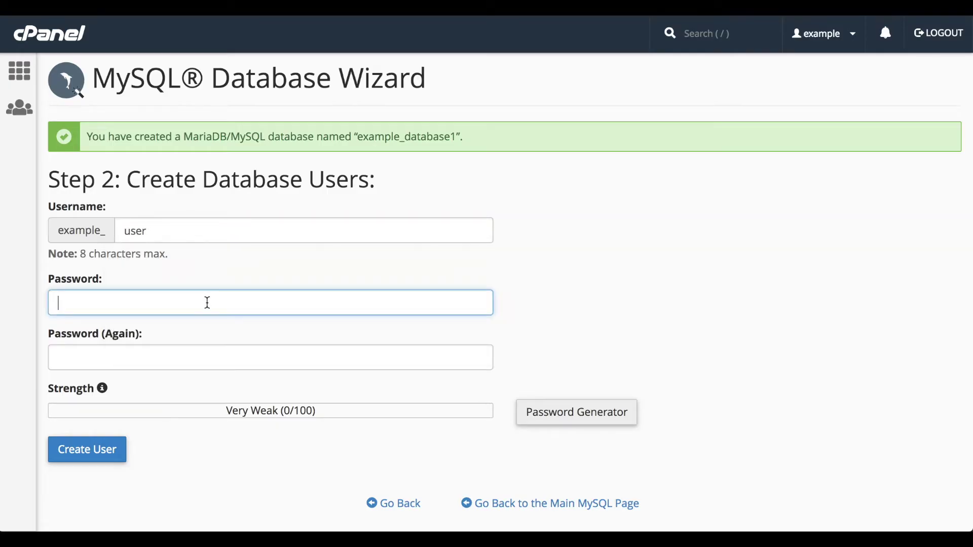
pyautogui.write('********')
pyautogui.press('Tab')
pyautogui.write('*****')
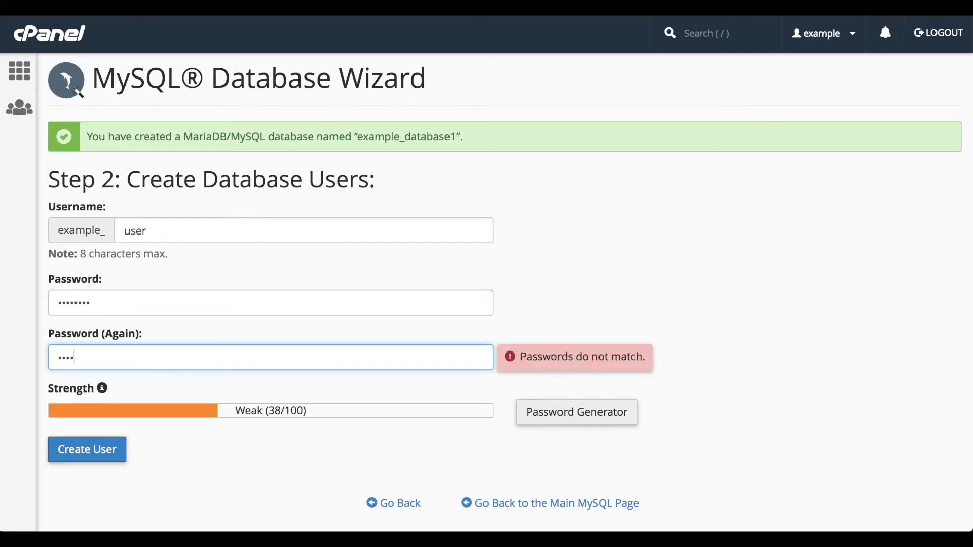
pyautogui.write('***')
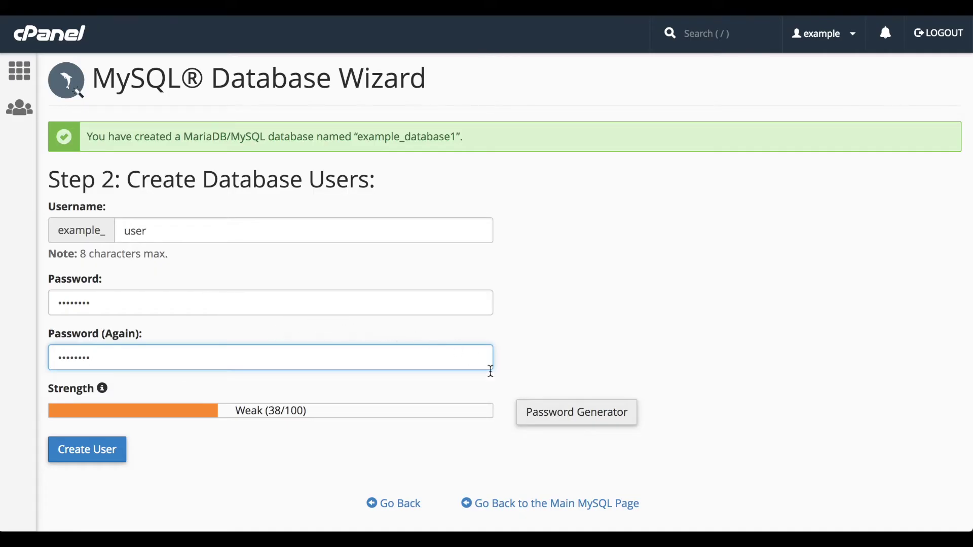
# Dismiss the Password Generator without using it, then create the user example_user.
pyautogui.click(575, 422)
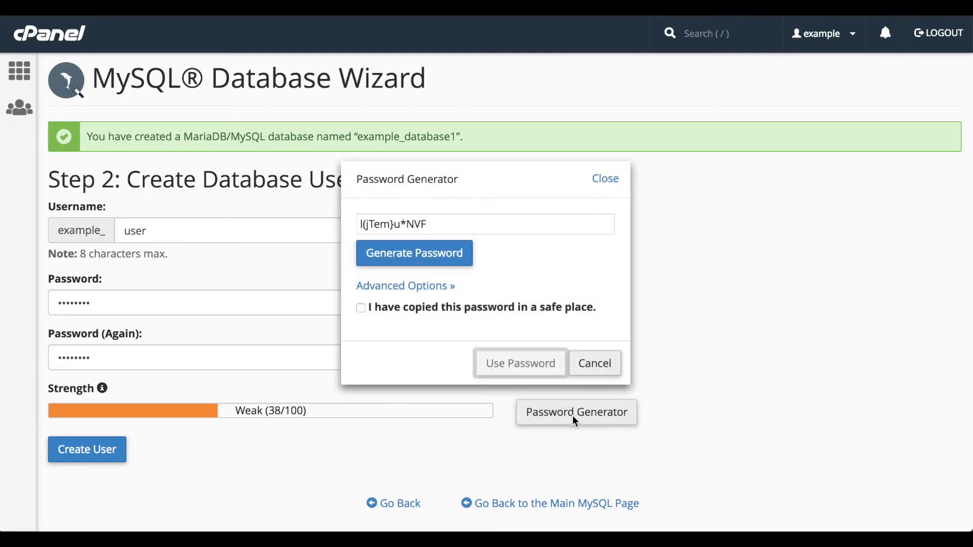
pyautogui.click(429, 253)
pyautogui.click(617, 370)
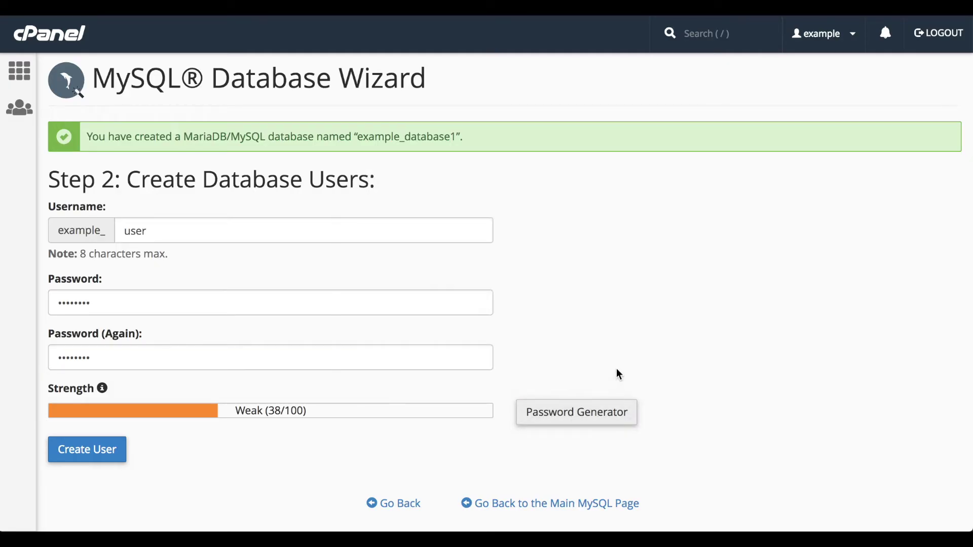
pyautogui.click(100, 461)
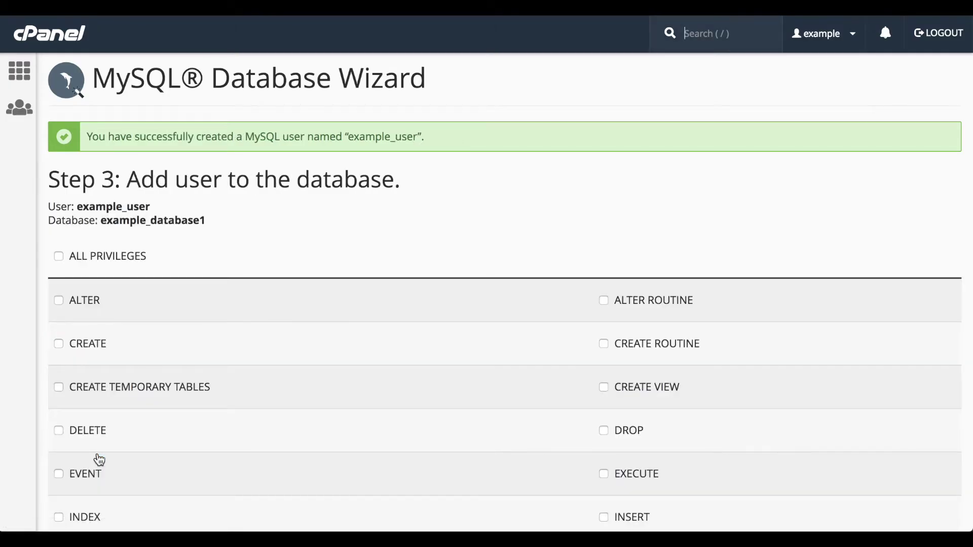
# Grant example_user ALL PRIVILEGES on example_database1 and return to MySQL Databases.
pyautogui.click(59, 301)
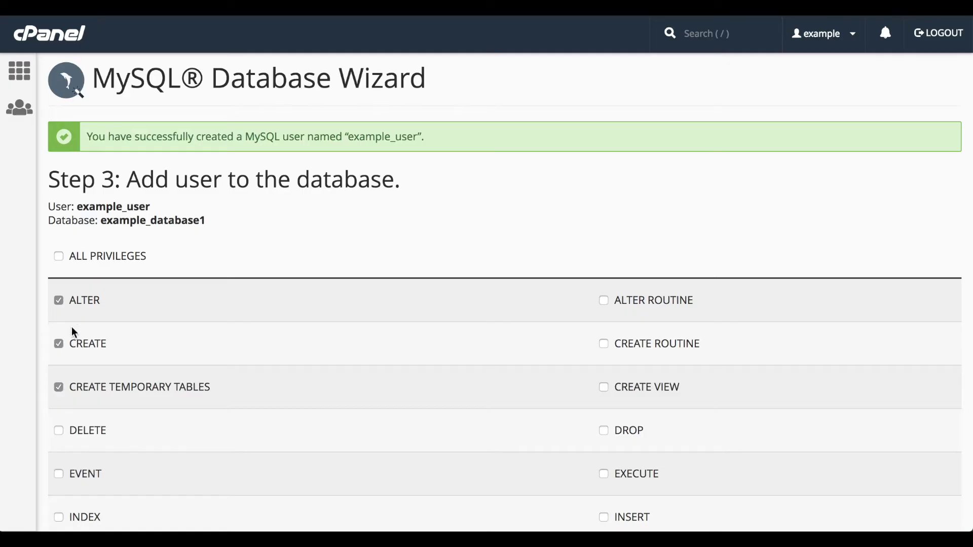
pyautogui.click(59, 256)
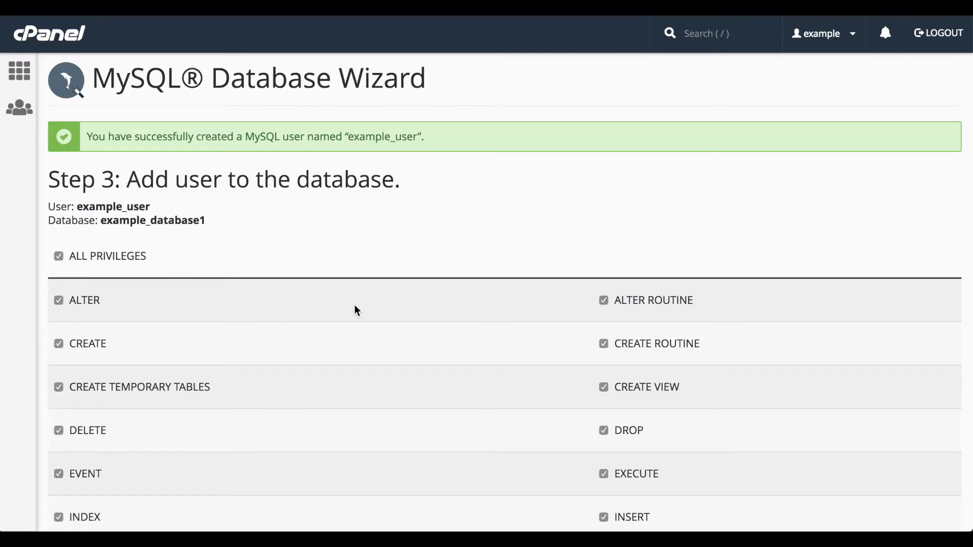
pyautogui.scroll(-5, 355, 305)
pyautogui.scroll(-1, 357, 310)
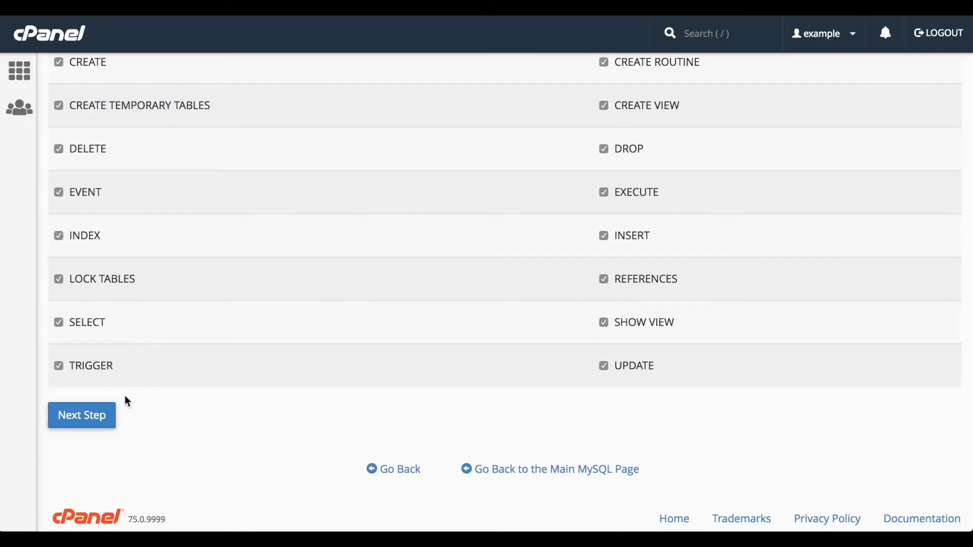
pyautogui.click(84, 418)
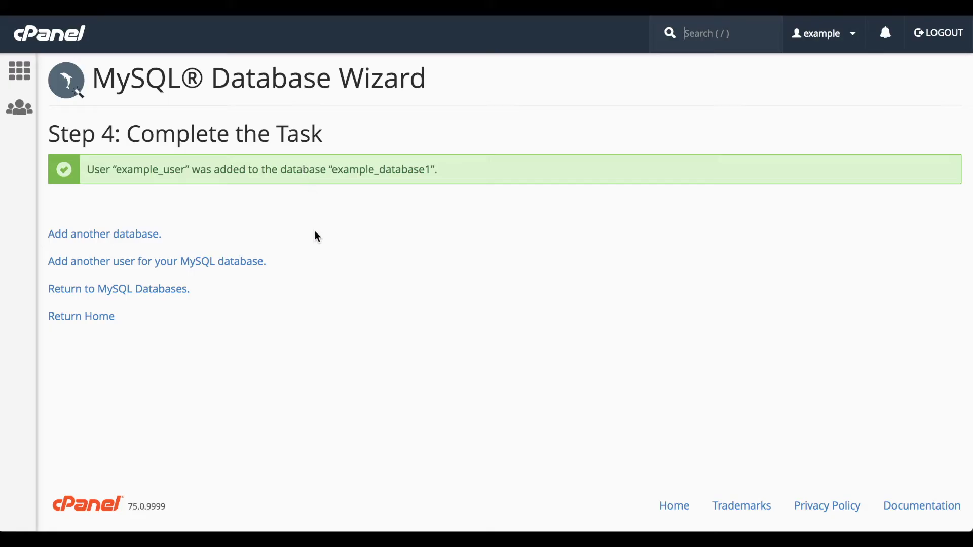
pyautogui.click(169, 298)
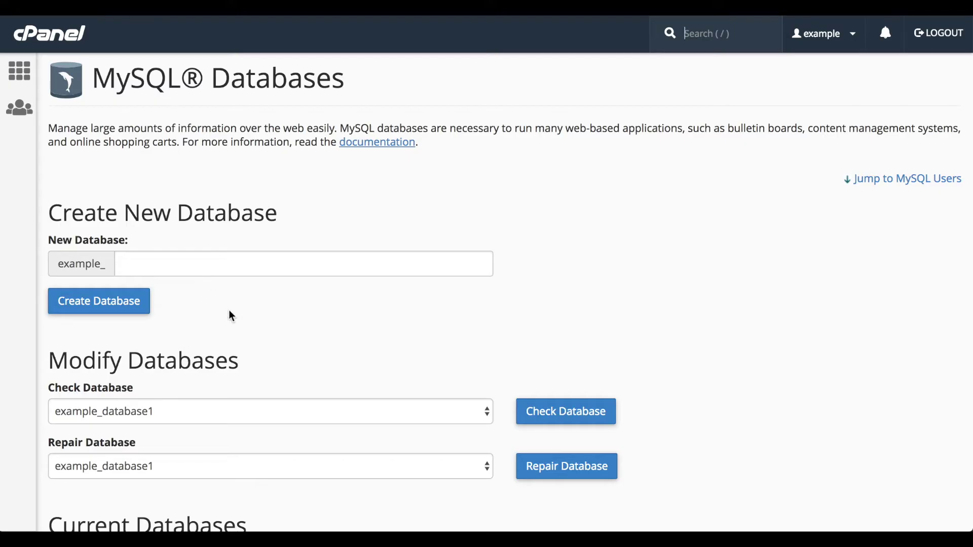
# Scroll down the MySQL Databases page to the database maintenance tools.
pyautogui.scroll(-2, 229, 312)
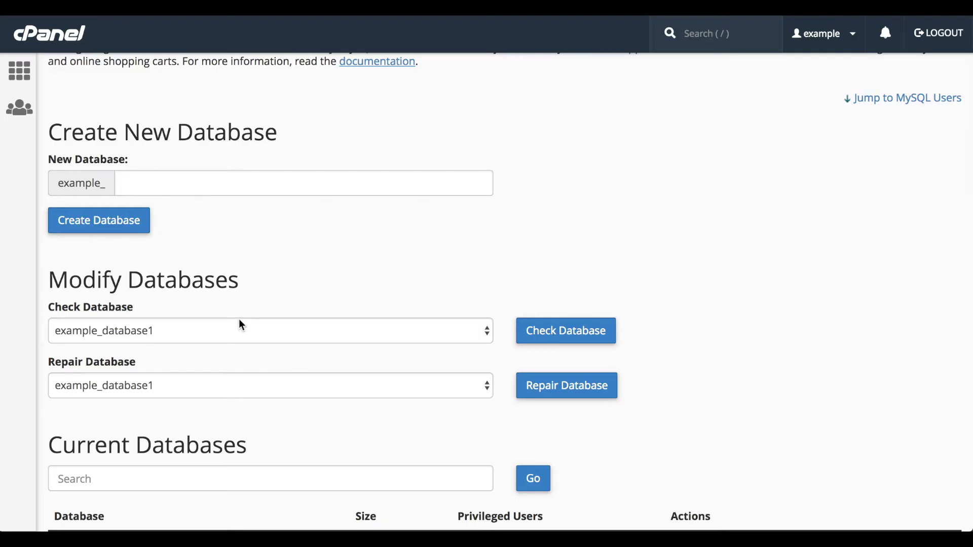
# Run Check Database on example_database1 and go back.
pyautogui.click(247, 336)
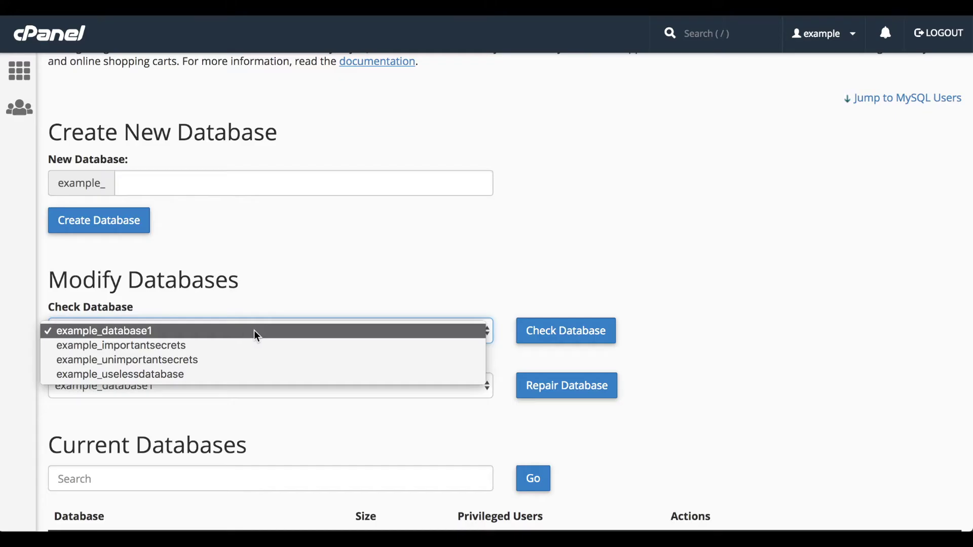
pyautogui.click(254, 332)
pyautogui.click(535, 340)
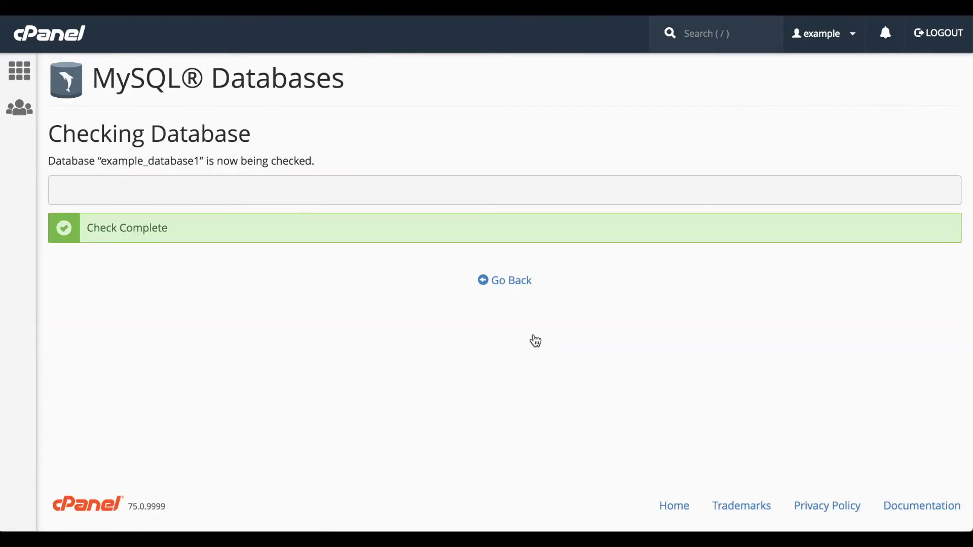
pyautogui.click(502, 294)
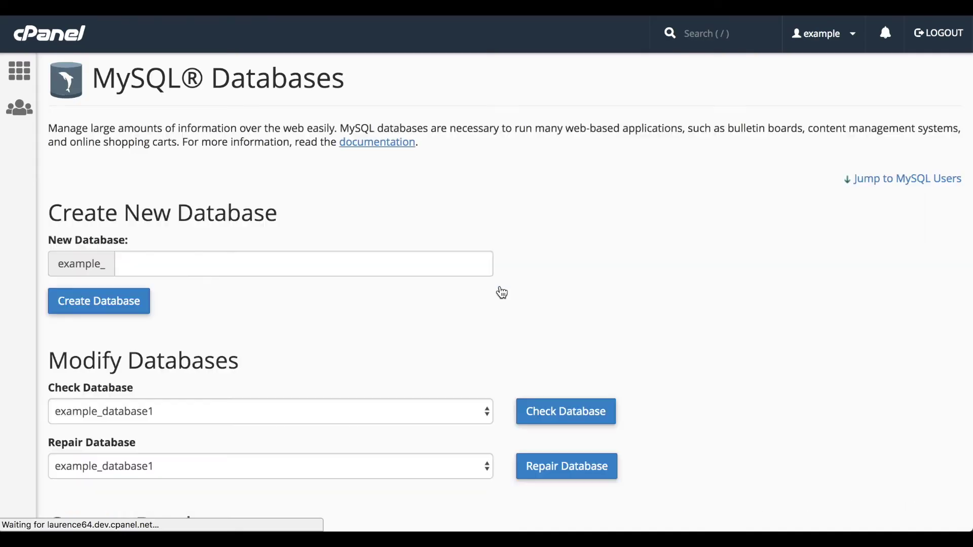
# Run Repair Database on example_database1 and go back.
pyautogui.scroll(-3, 500, 293)
pyautogui.scroll(-1, 502, 294)
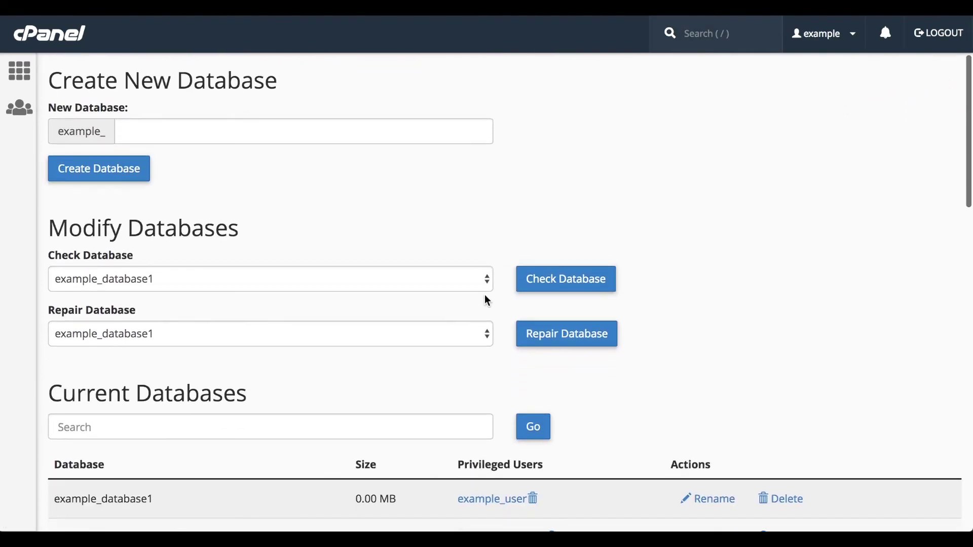
pyautogui.click(426, 339)
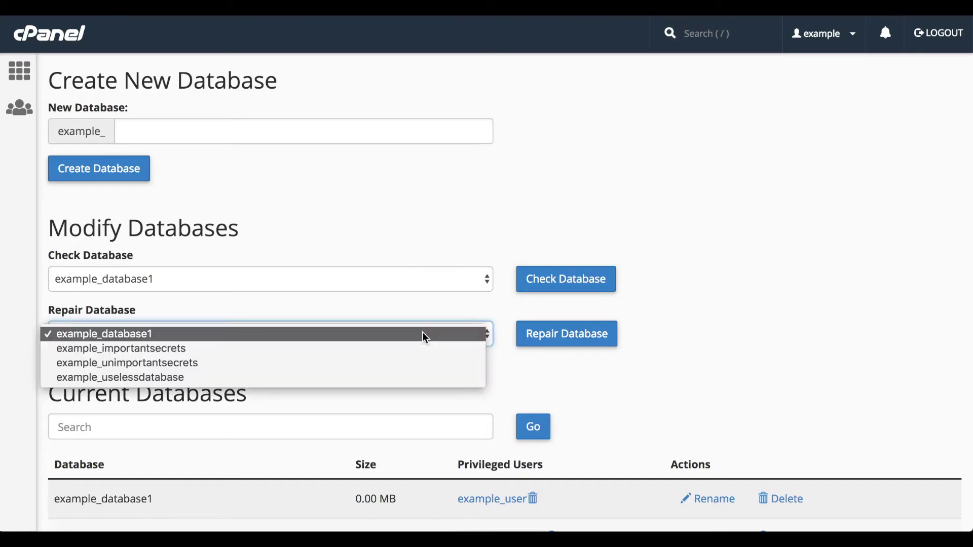
pyautogui.click(425, 337)
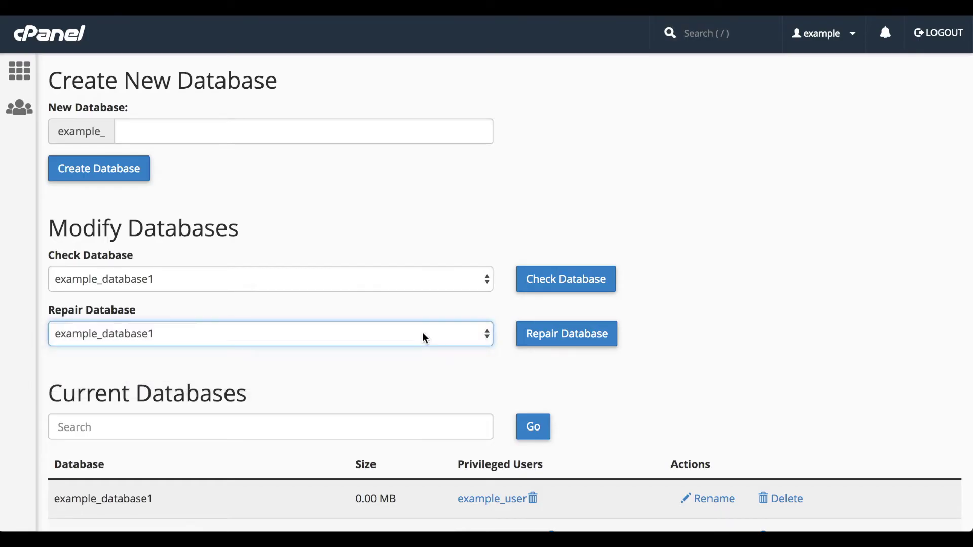
pyautogui.click(568, 338)
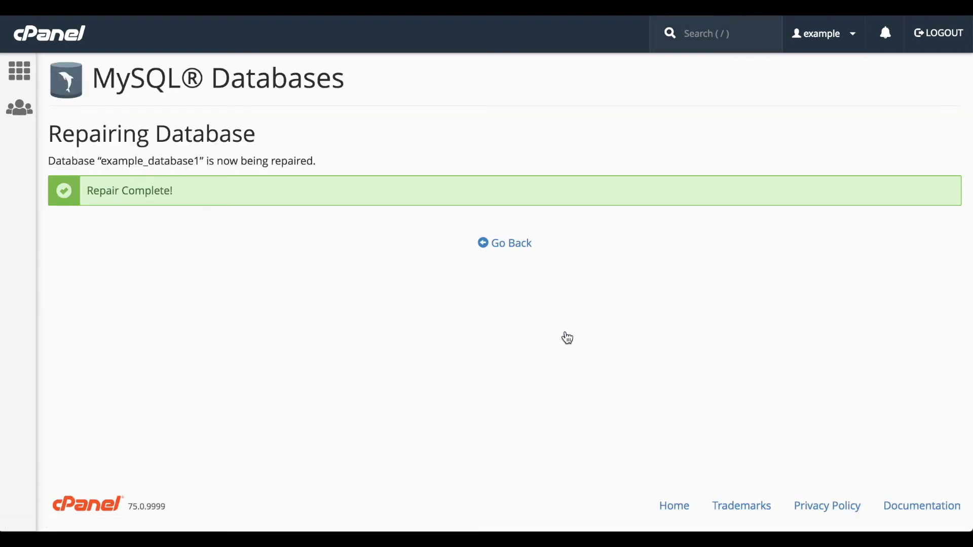
pyautogui.click(508, 248)
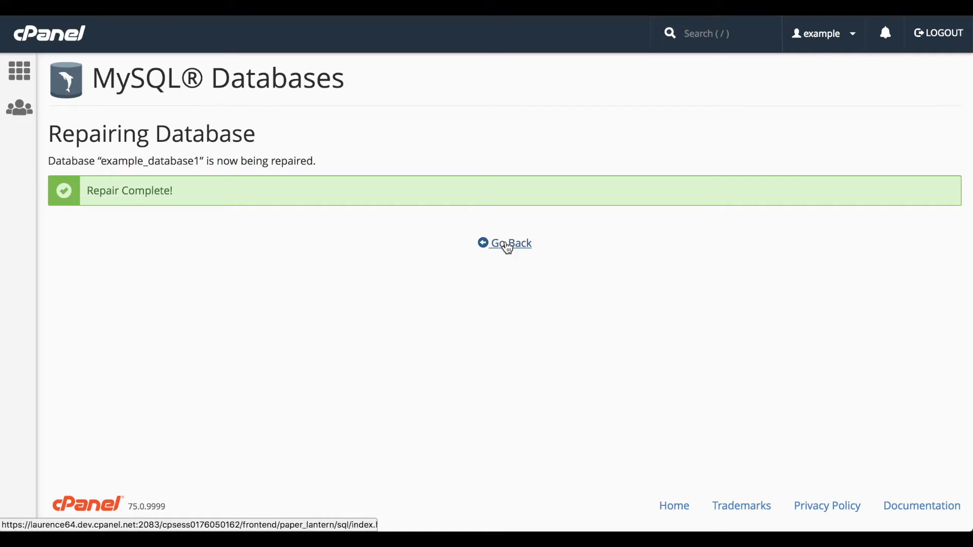
# Open the Rename dialog for example_database1 in the Current Databases list.
pyautogui.scroll(-3, 508, 248)
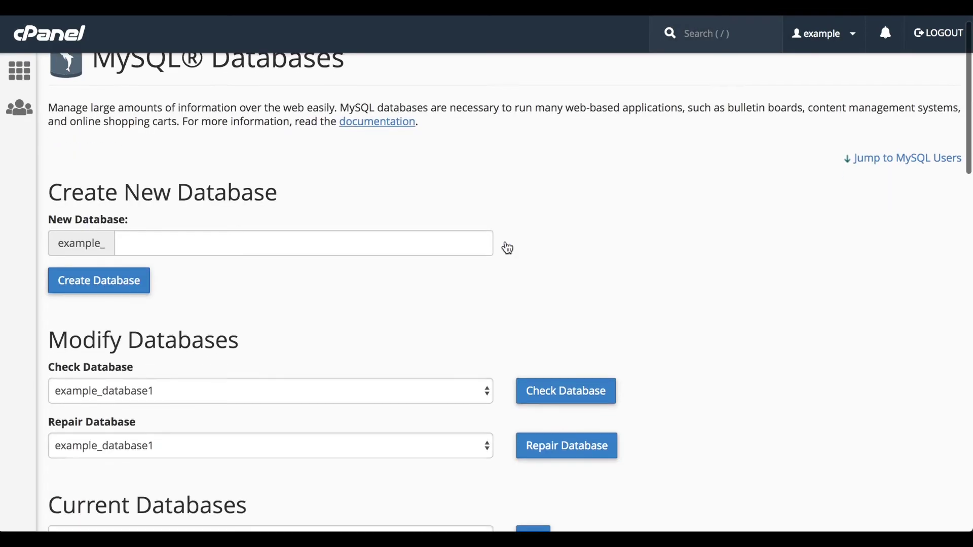
pyautogui.scroll(-3, 508, 248)
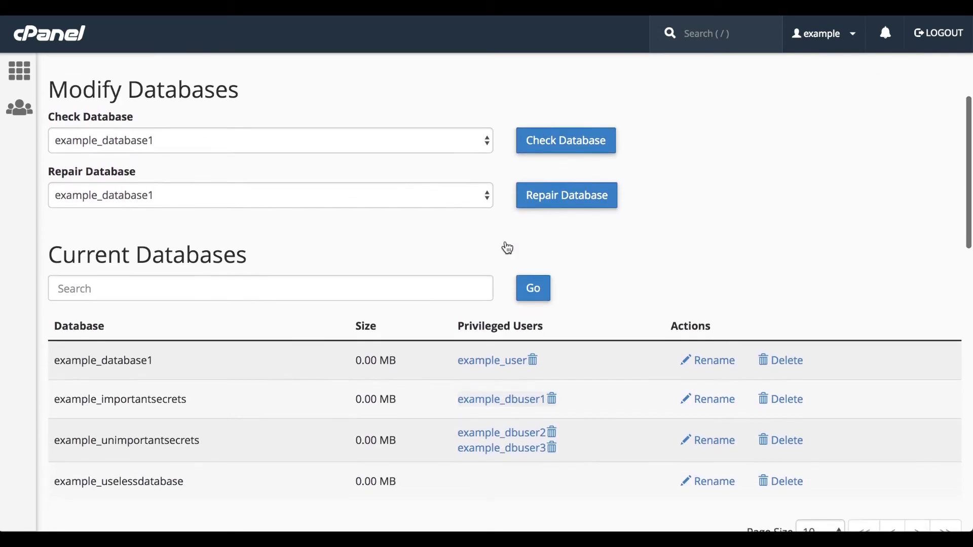
pyautogui.scroll(-1, 508, 248)
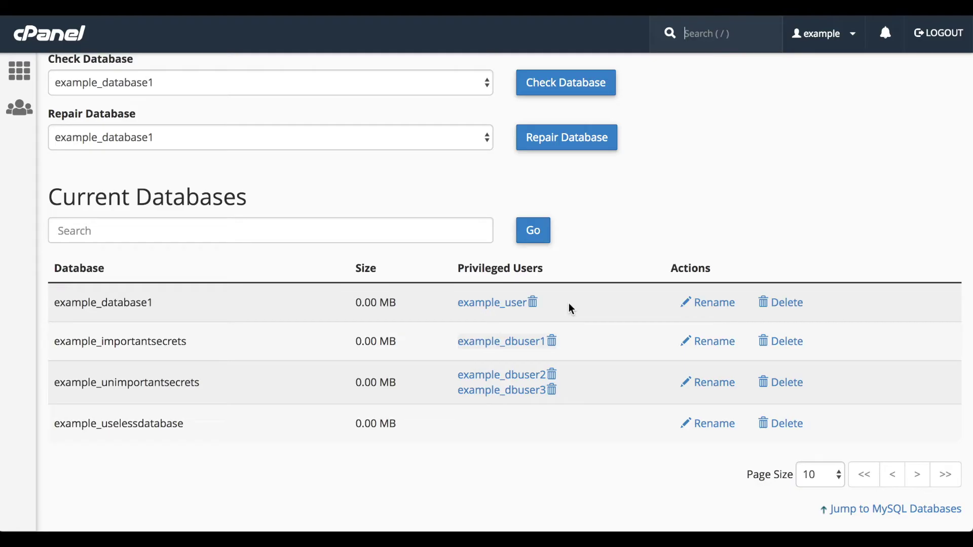
pyautogui.click(719, 303)
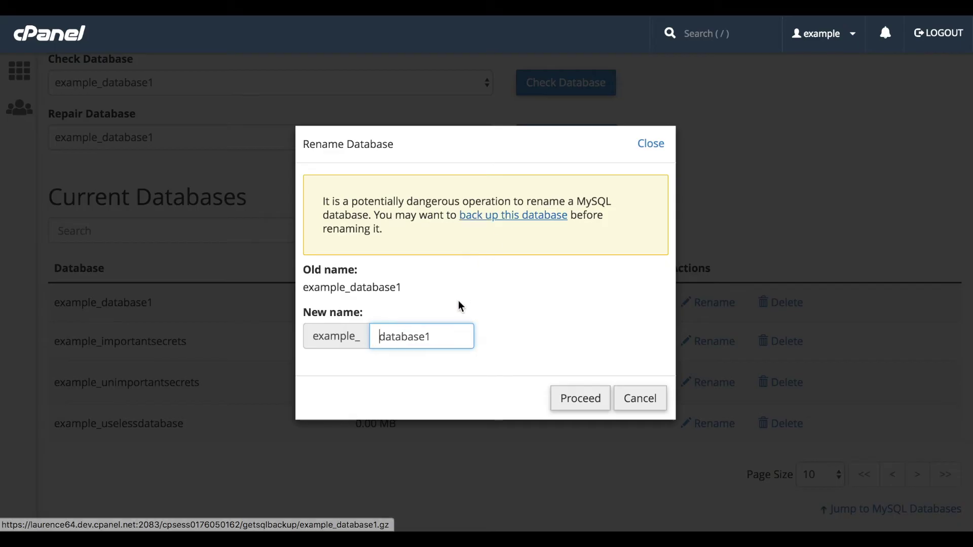
# Rename the database to example_database11 and delete example_uselessdatabase.
pyautogui.write('1')
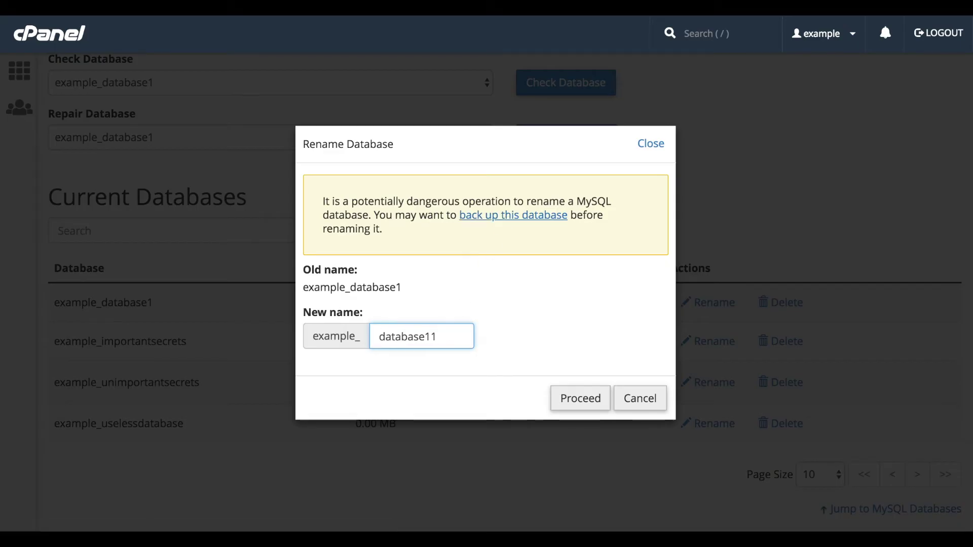
pyautogui.click(571, 403)
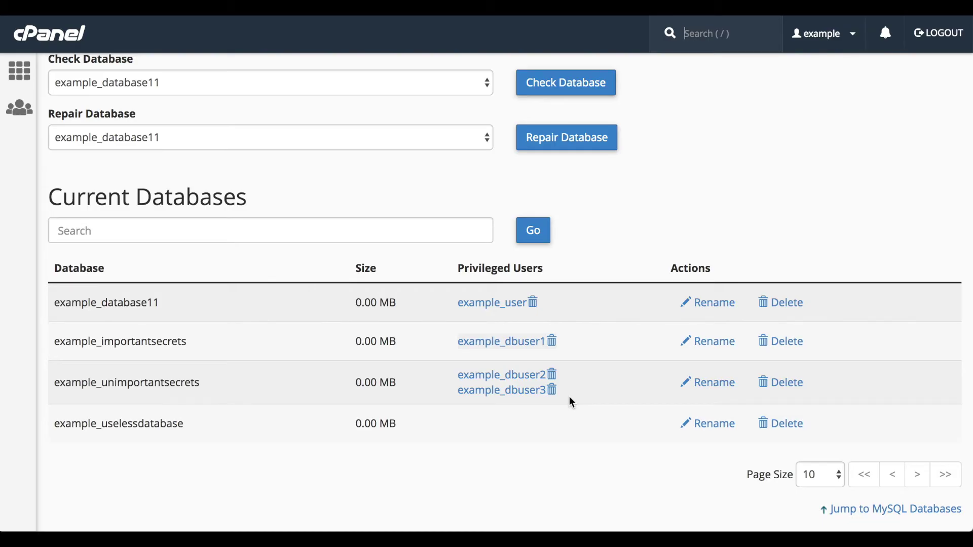
pyautogui.click(794, 432)
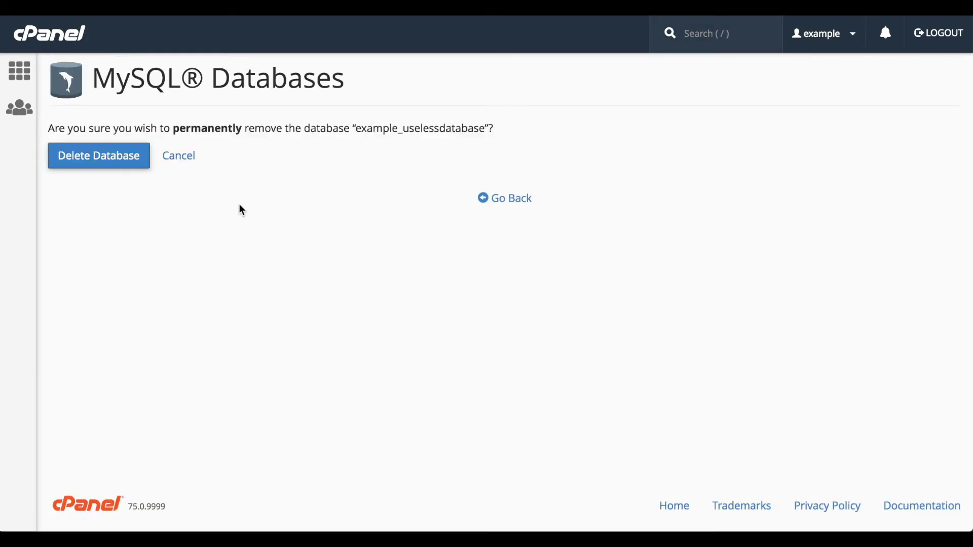
pyautogui.click(116, 162)
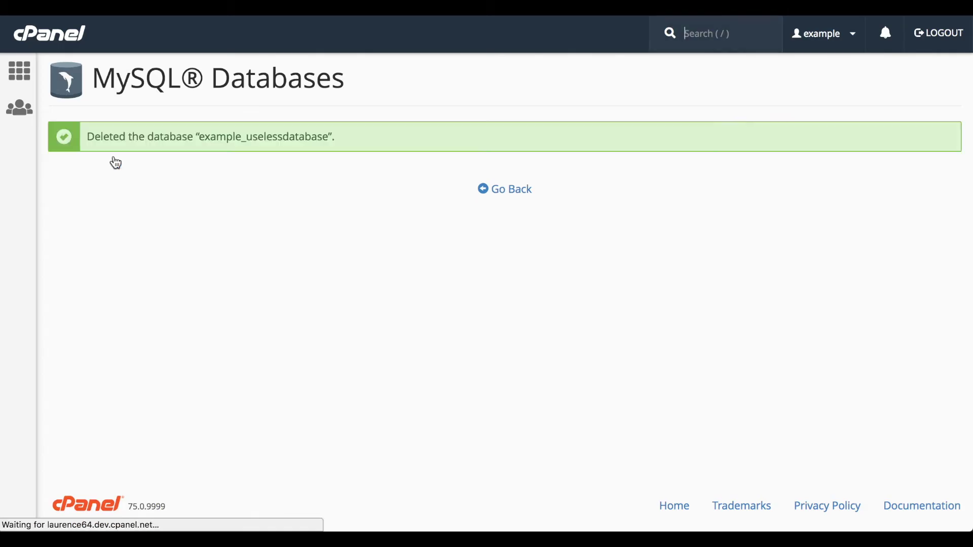
pyautogui.click(508, 196)
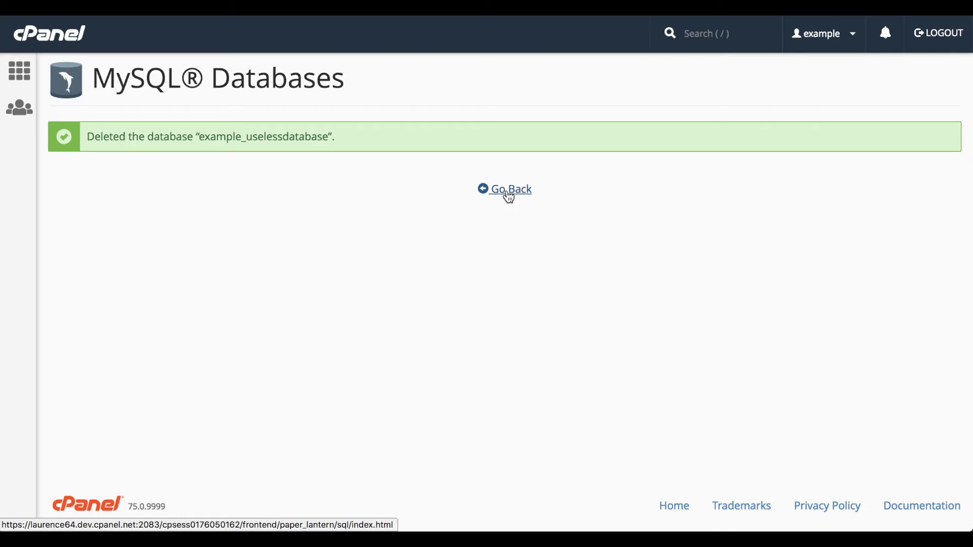
pyautogui.scroll(-10, 509, 197)
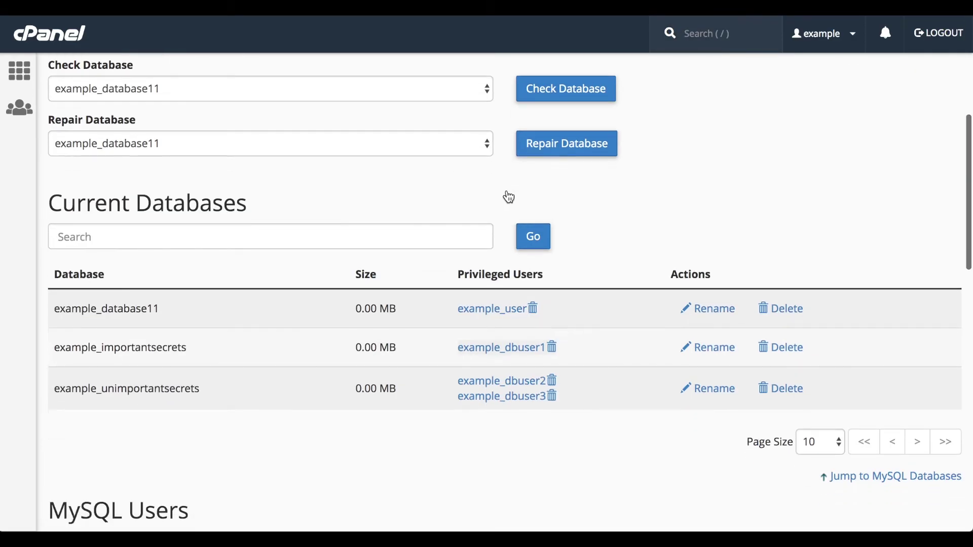
# Add example_user to the example_importantsecrets database.
pyautogui.scroll(-10, 508, 197)
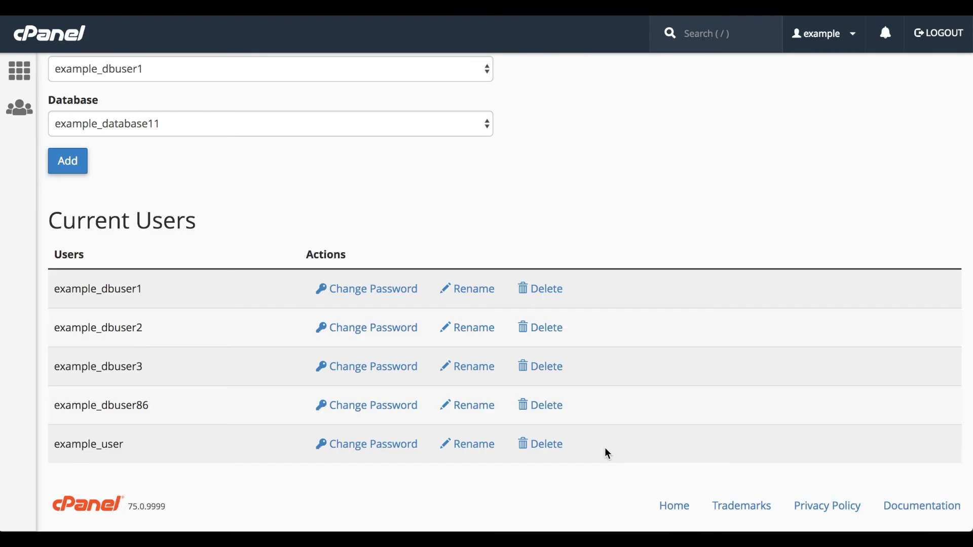
pyautogui.scroll(5, 606, 449)
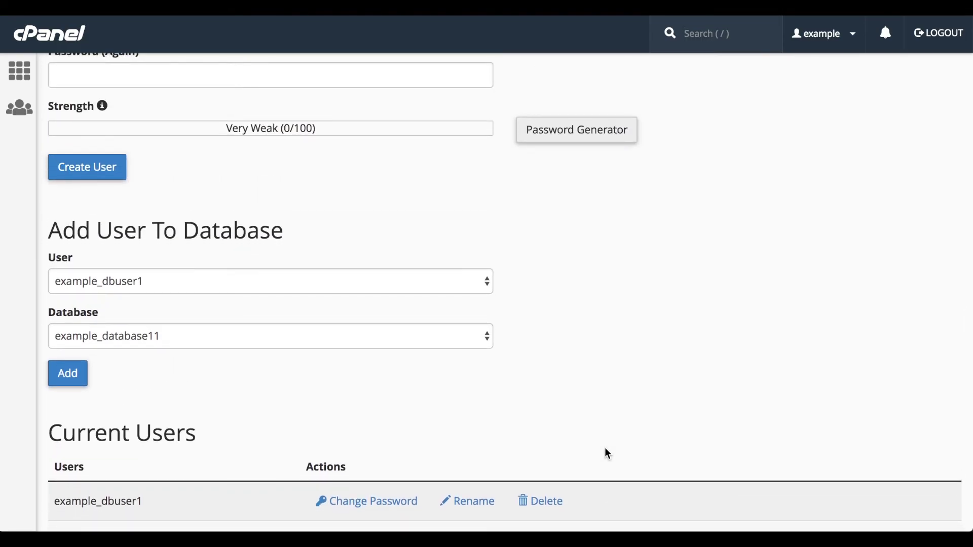
pyautogui.click(435, 287)
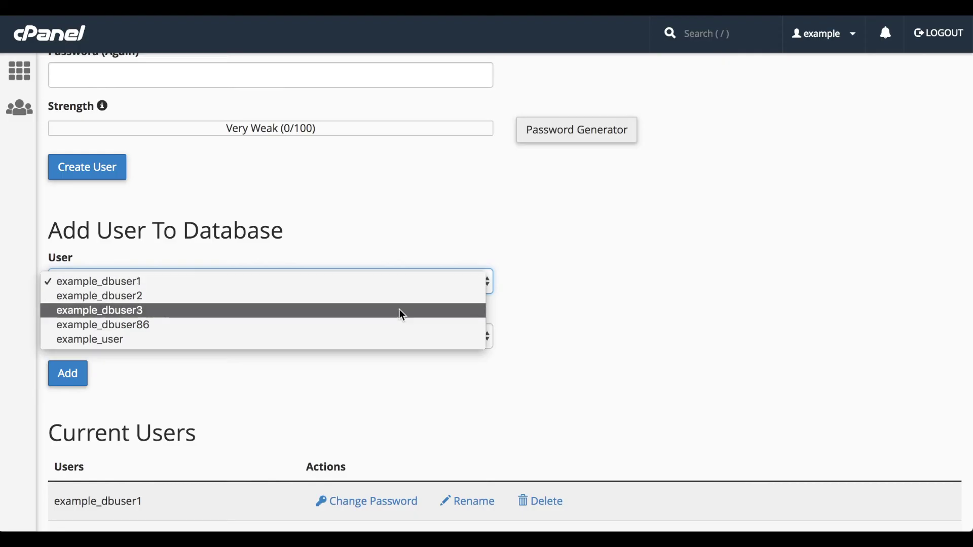
pyautogui.click(375, 340)
pyautogui.click(348, 342)
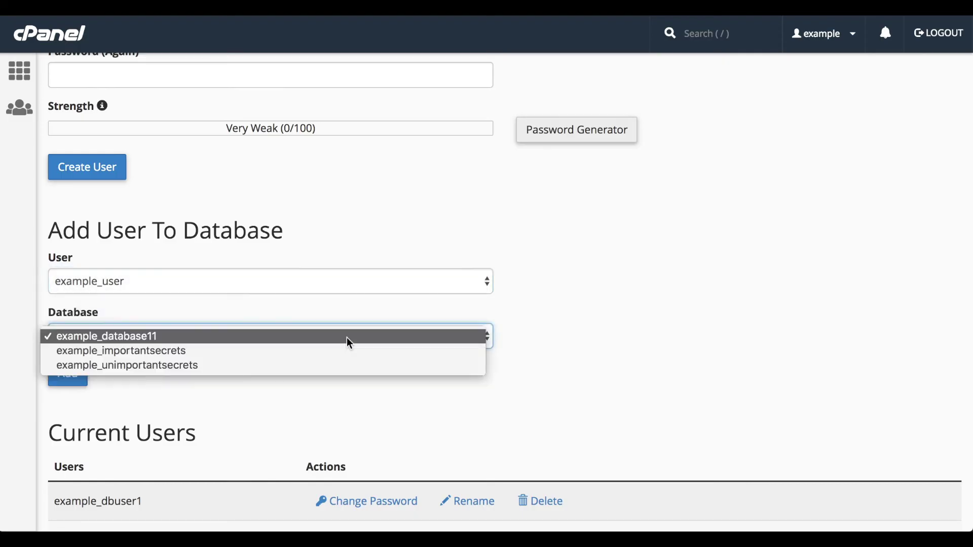
pyautogui.click(340, 352)
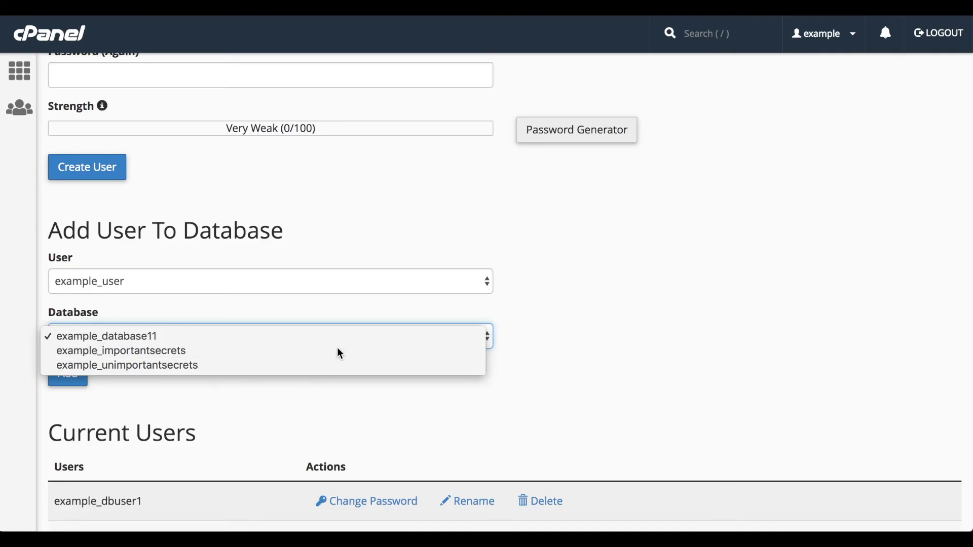
pyautogui.click(71, 381)
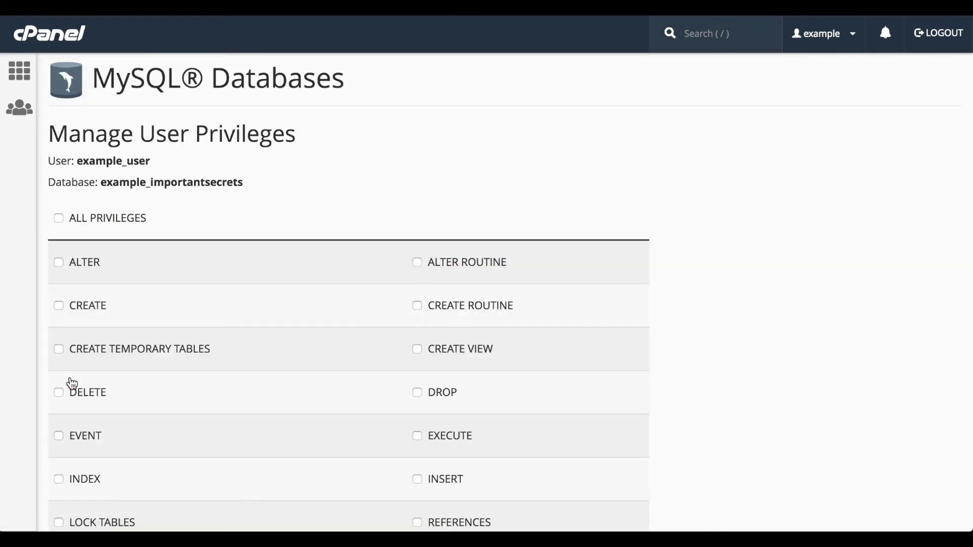
# Give example_user ALL PRIVILEGES on example_importantsecrets and save the changes.
pyautogui.click(58, 263)
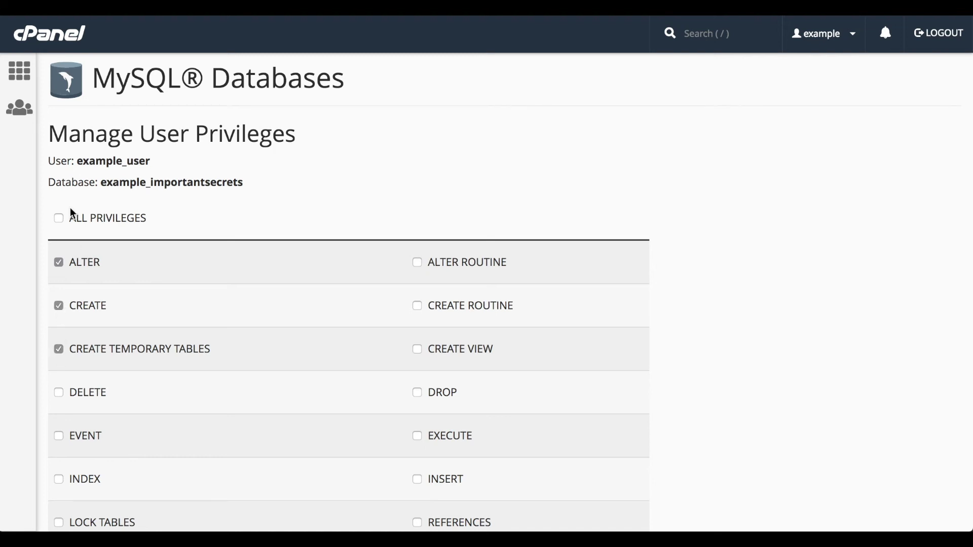
pyautogui.click(59, 219)
pyautogui.scroll(-5, 260, 398)
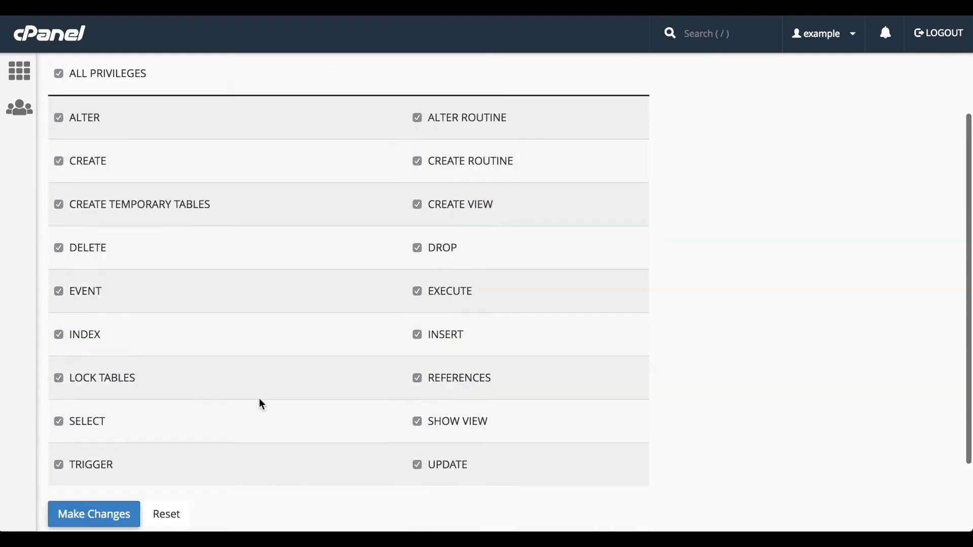
pyautogui.click(96, 419)
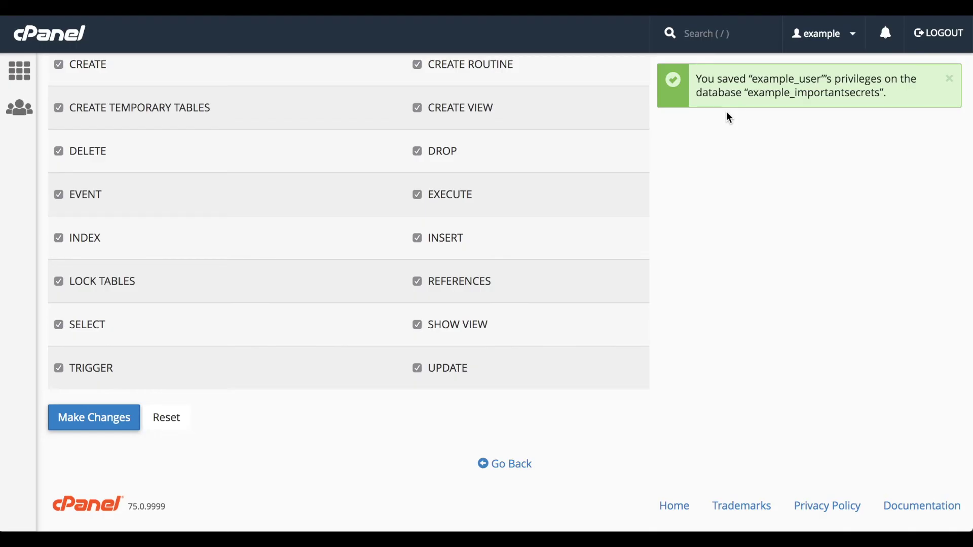
pyautogui.click(505, 468)
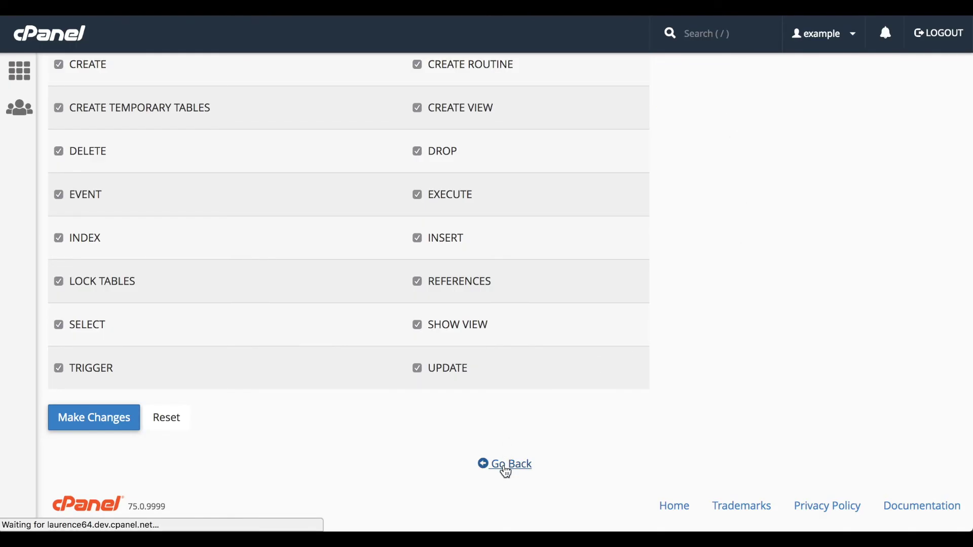
# Revoke example_user's privileges on the example_importantsecrets database.
pyautogui.scroll(-6, 506, 471)
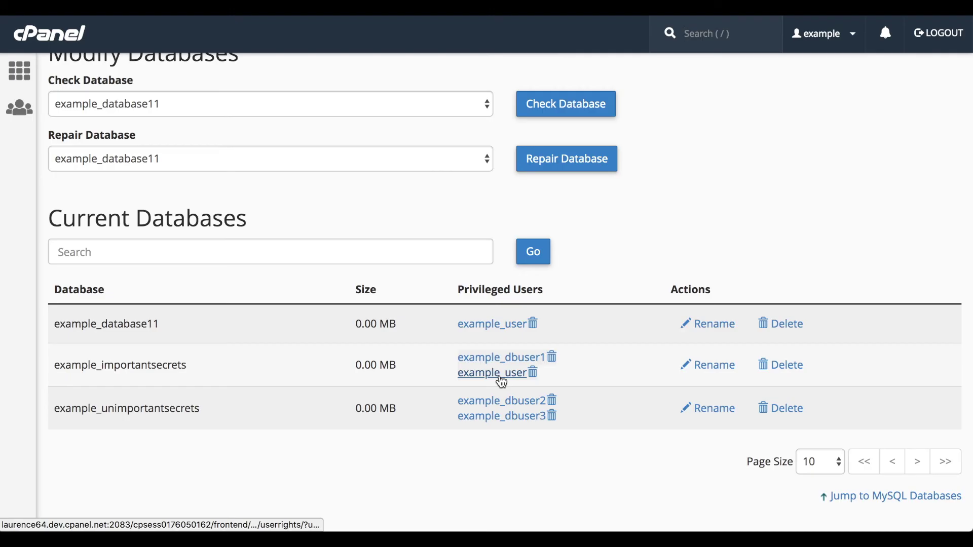
pyautogui.click(534, 374)
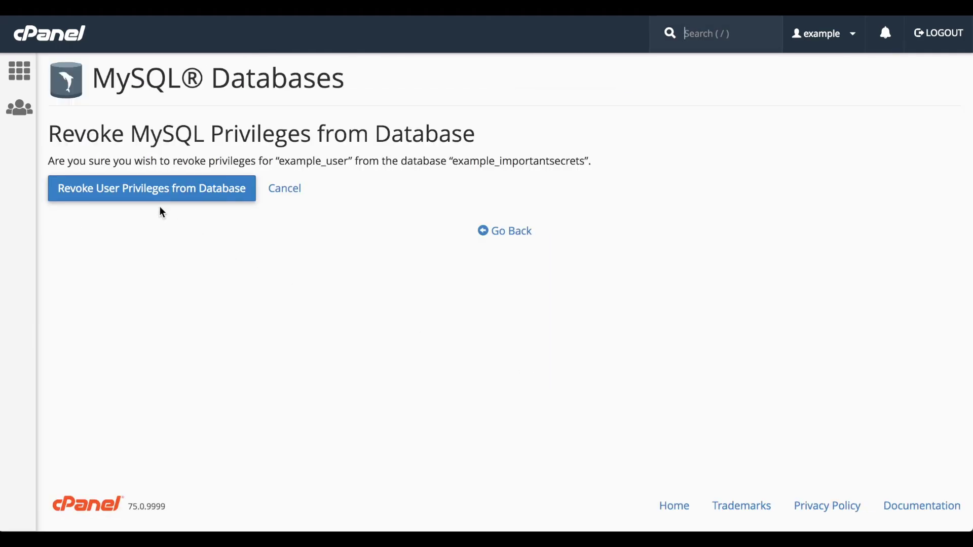
pyautogui.click(136, 192)
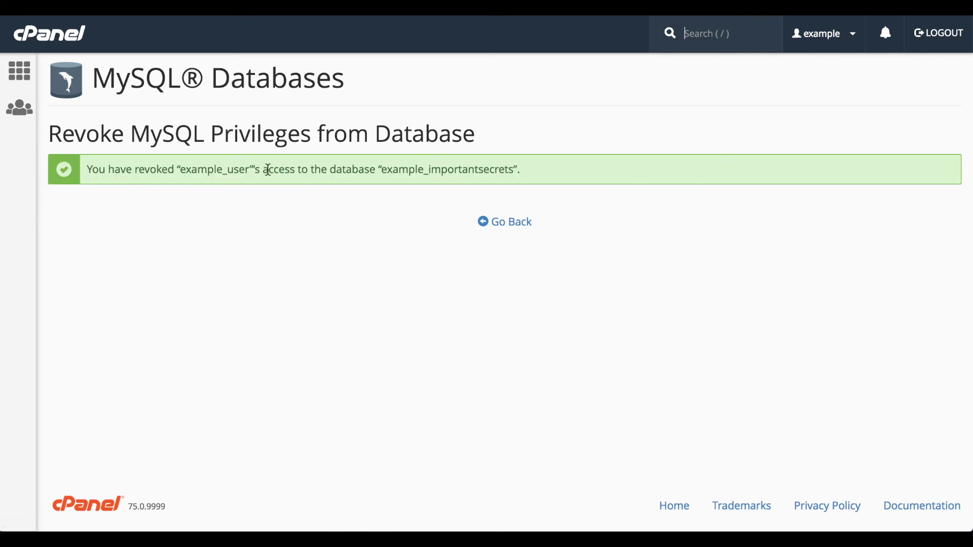
pyautogui.click(519, 223)
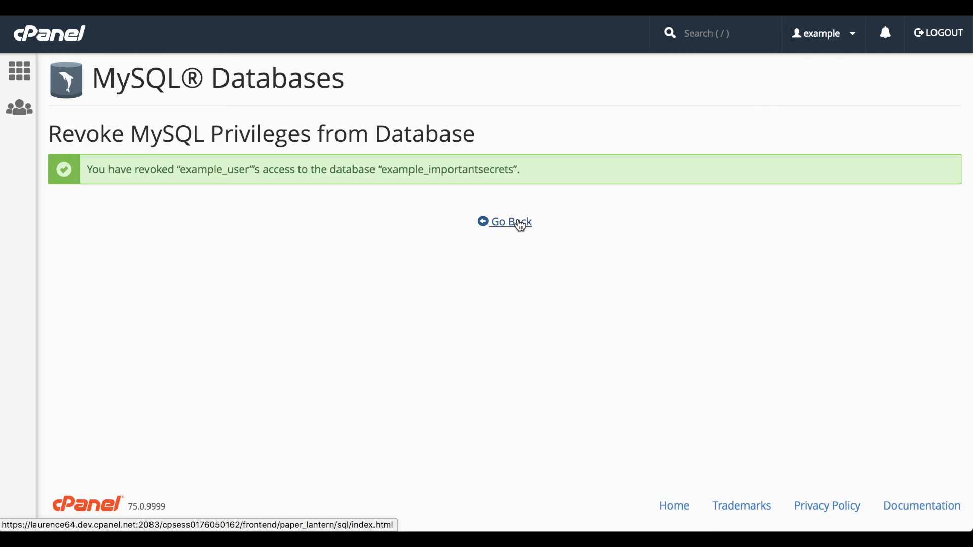
# Delete the MySQL user example_user, leaving four users in Current Users.
pyautogui.scroll(-15, 520, 225)
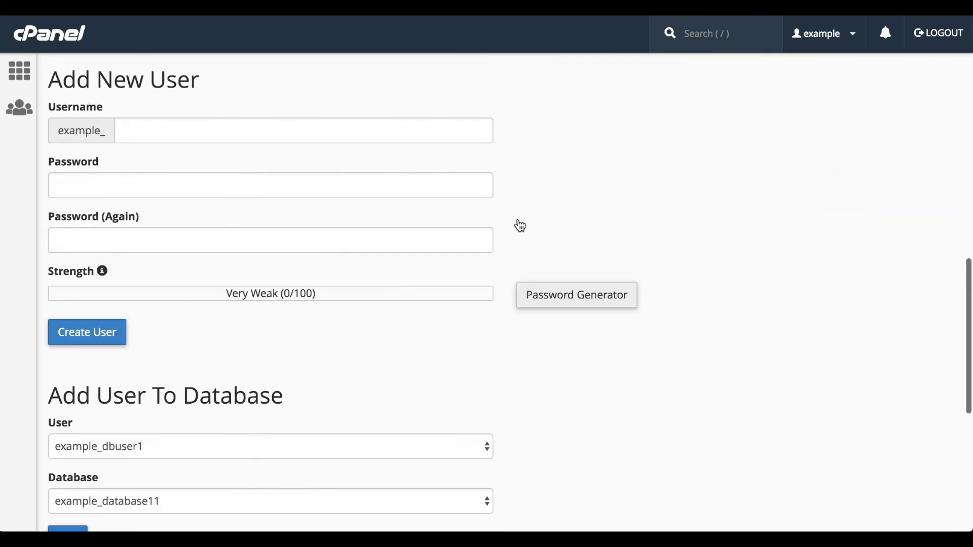
pyautogui.scroll(-7, 520, 225)
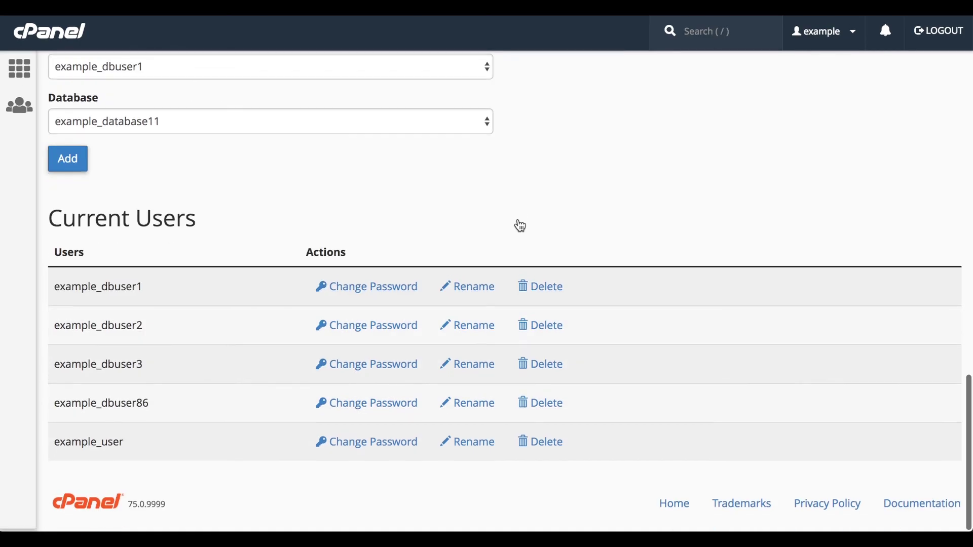
pyautogui.click(547, 453)
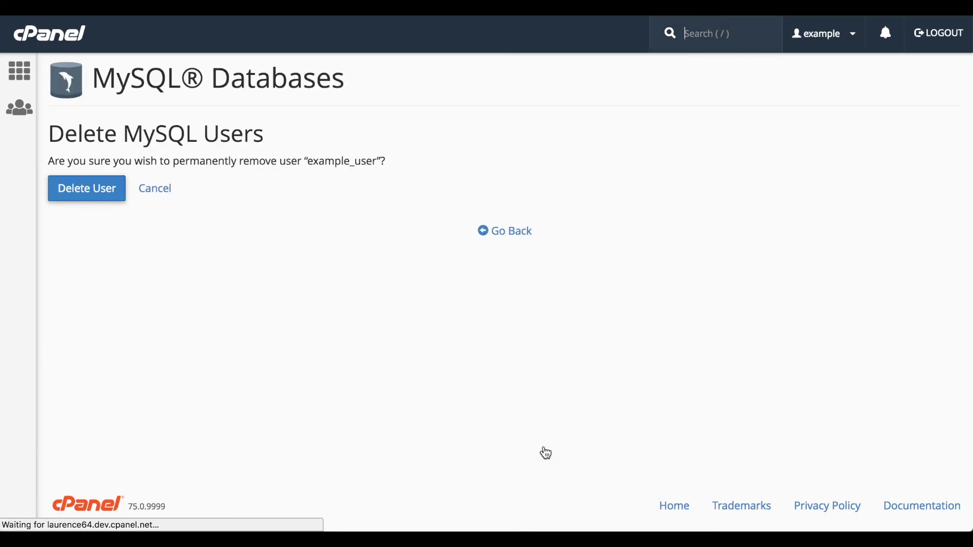
pyautogui.click(69, 191)
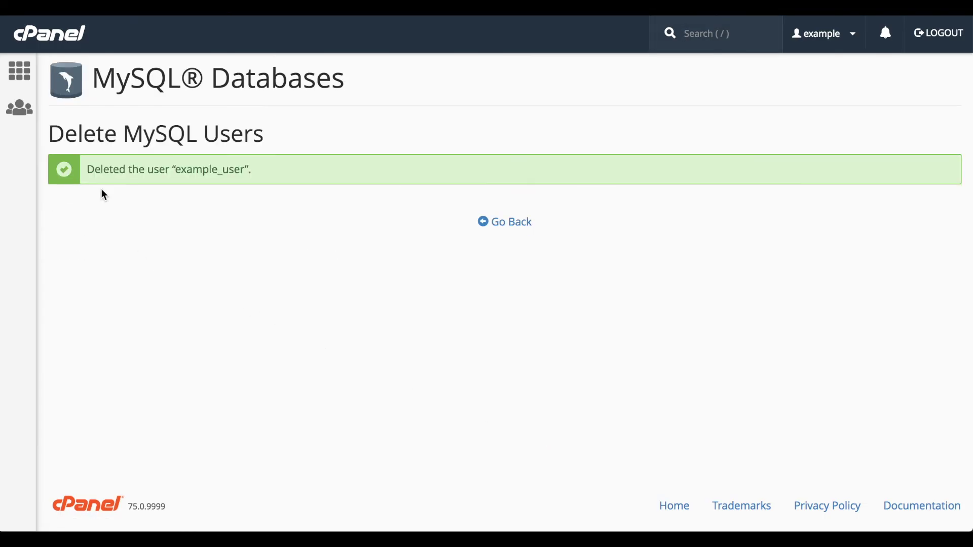
pyautogui.click(512, 227)
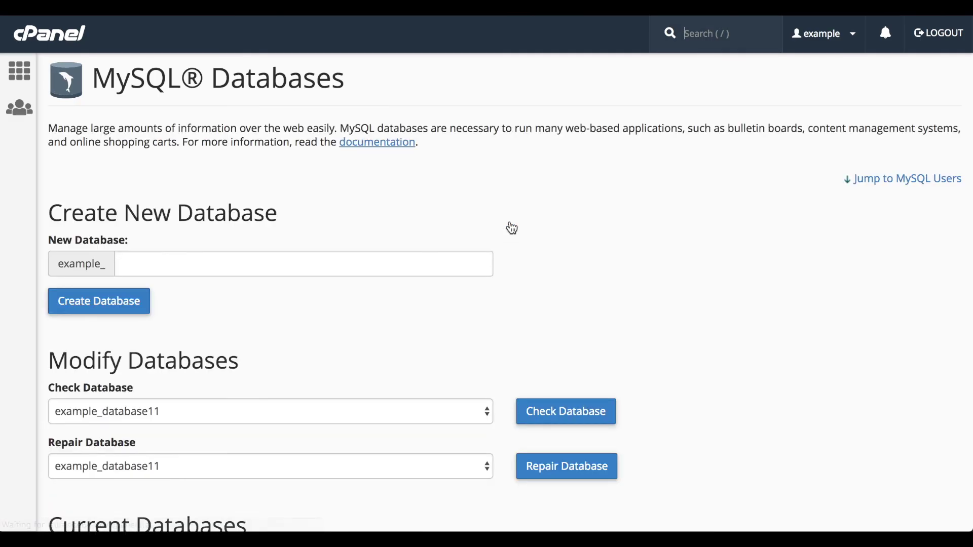
pyautogui.scroll(-15, 512, 228)
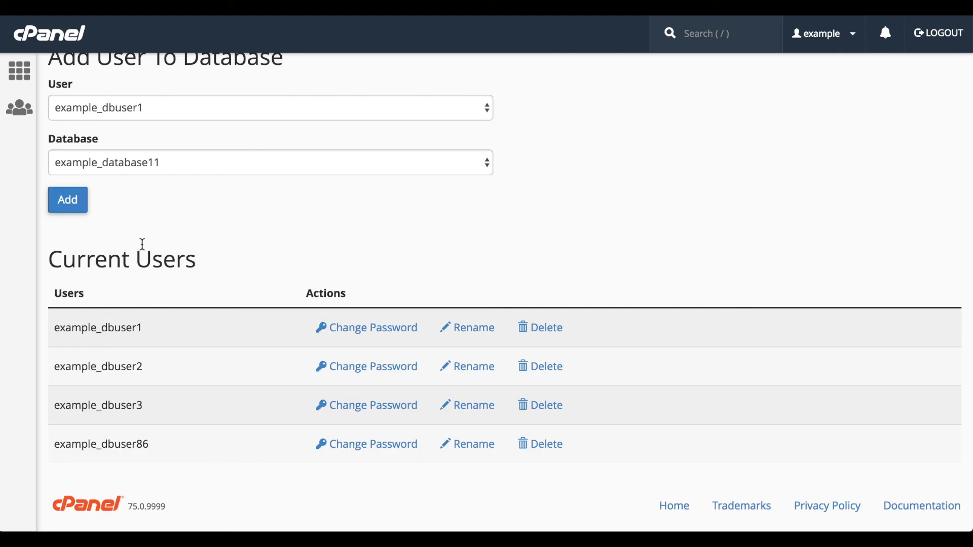
# Go back to the cPanel home page and launch phpMyAdmin from the Databases section.
pyautogui.click(30, 70)
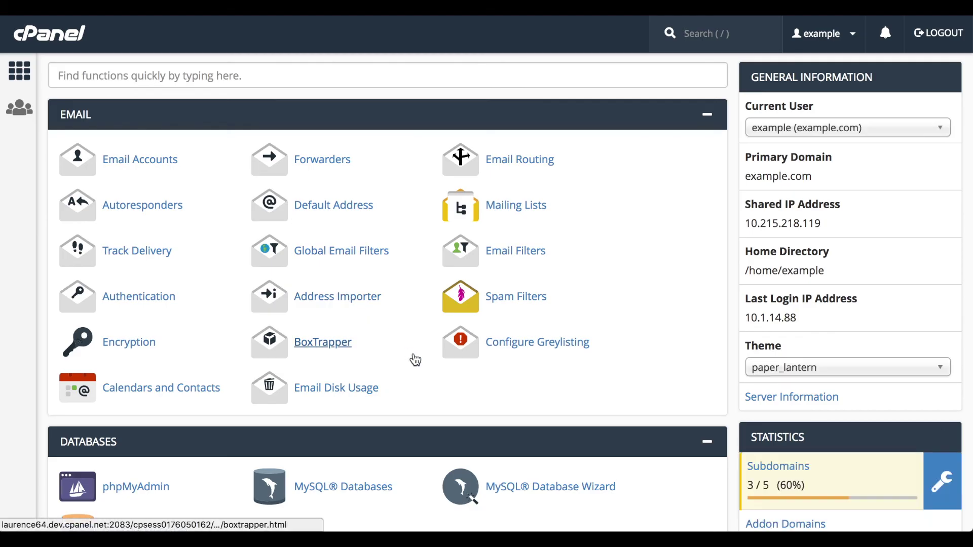
pyautogui.scroll(-3, 415, 359)
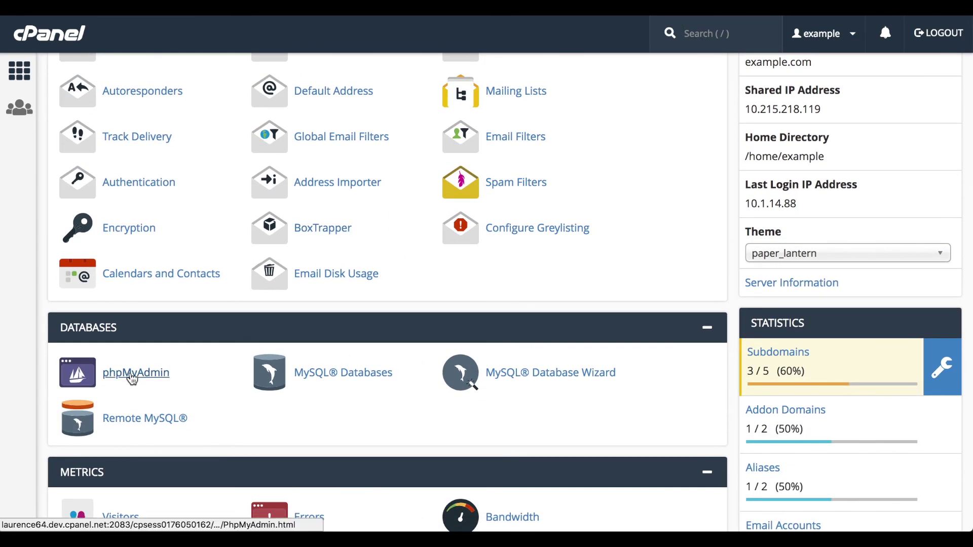
pyautogui.click(133, 375)
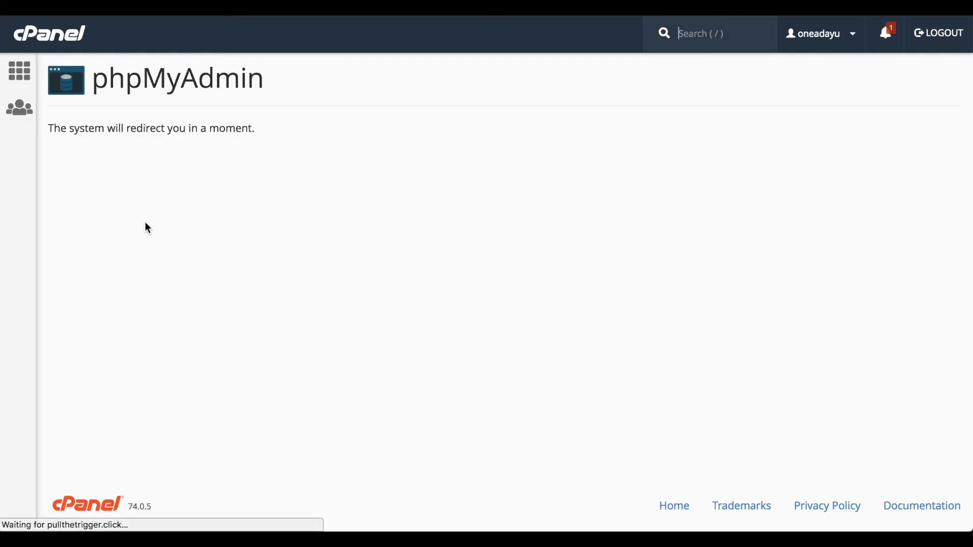